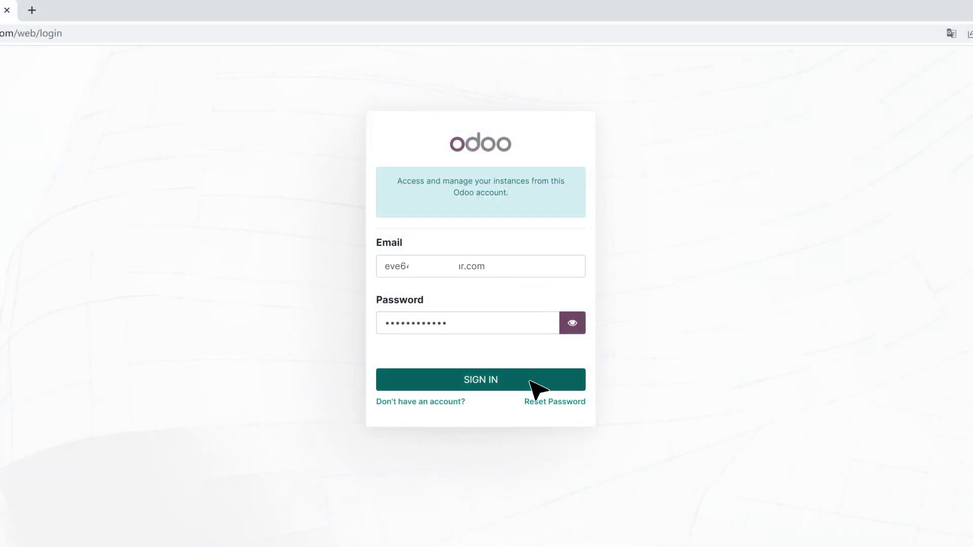
- Sign in to Odoo, copy the yeastardemo database name, and connect to that database
{"action": "left_click", "coordinate": [536, 388]}
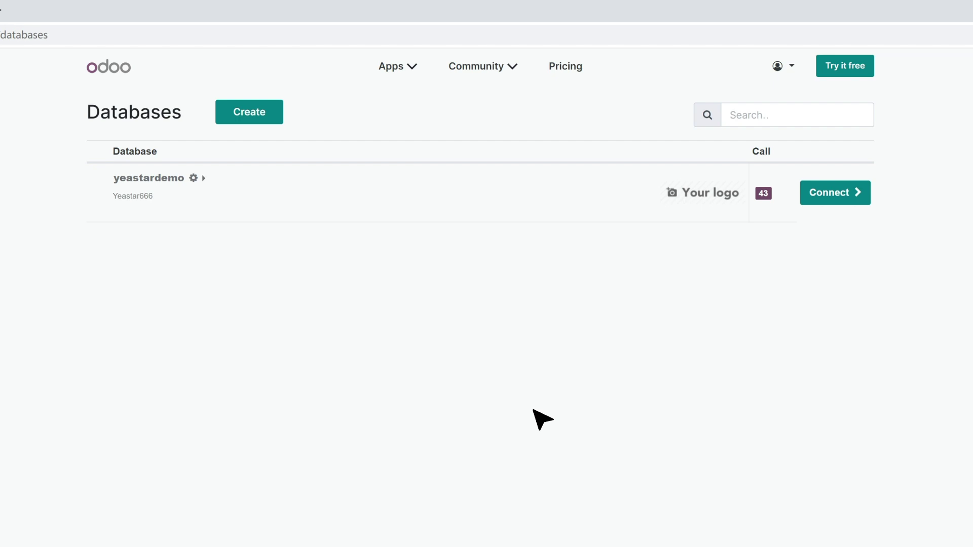
{"action": "double_click", "coordinate": [162, 180]}
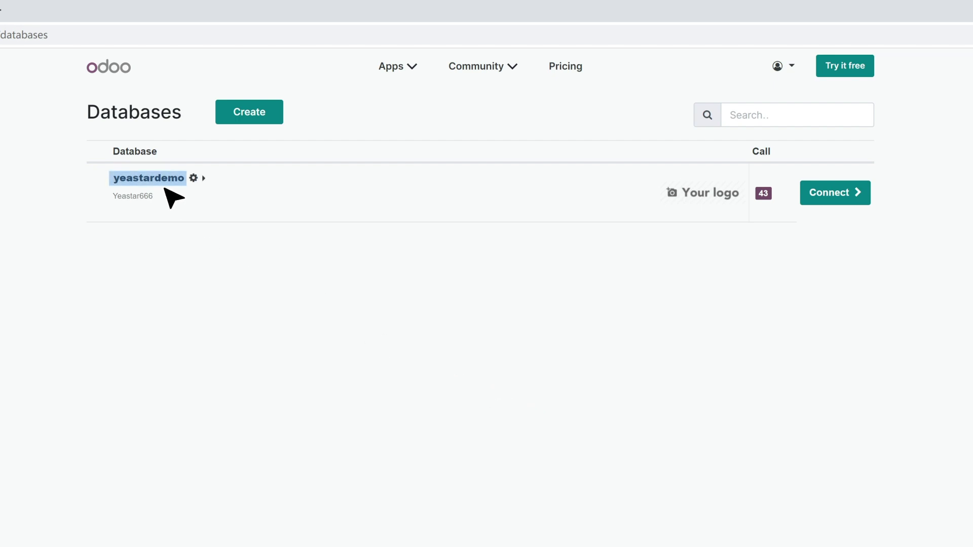
{"action": "left_click", "coordinate": [832, 193]}
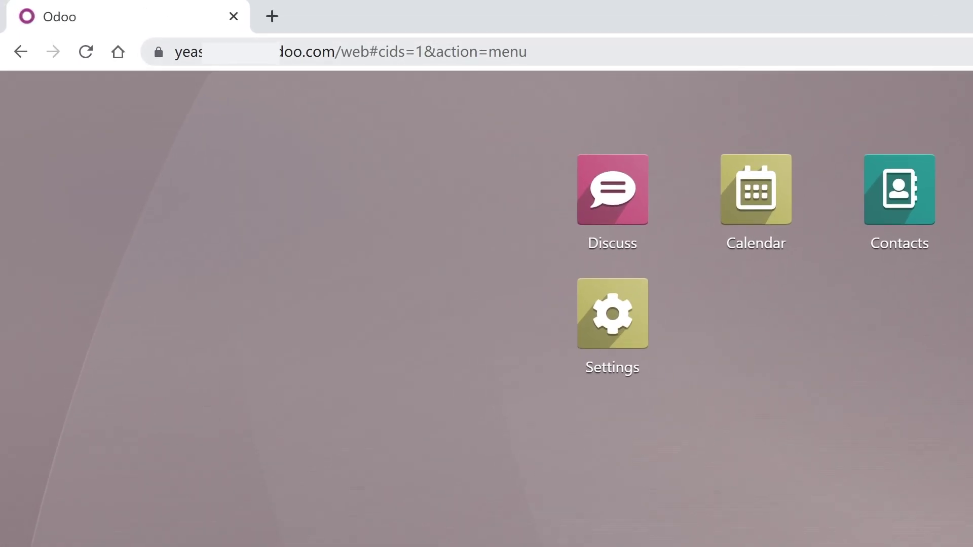
- Copy the Odoo instance URL and show the Account Security tab of My Preferences
{"action": "left_click", "coordinate": [152, 27]}
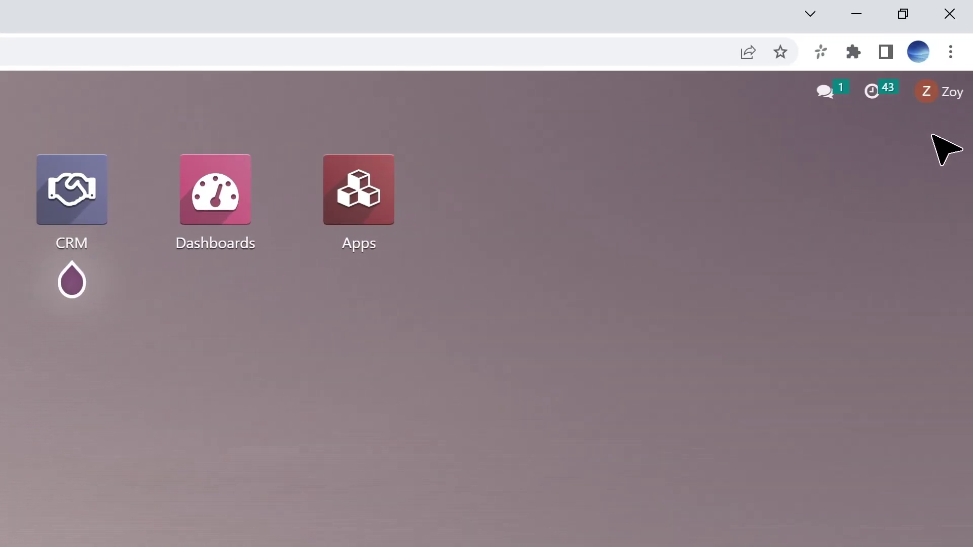
{"action": "left_click", "coordinate": [953, 93]}
{"action": "left_click", "coordinate": [840, 251]}
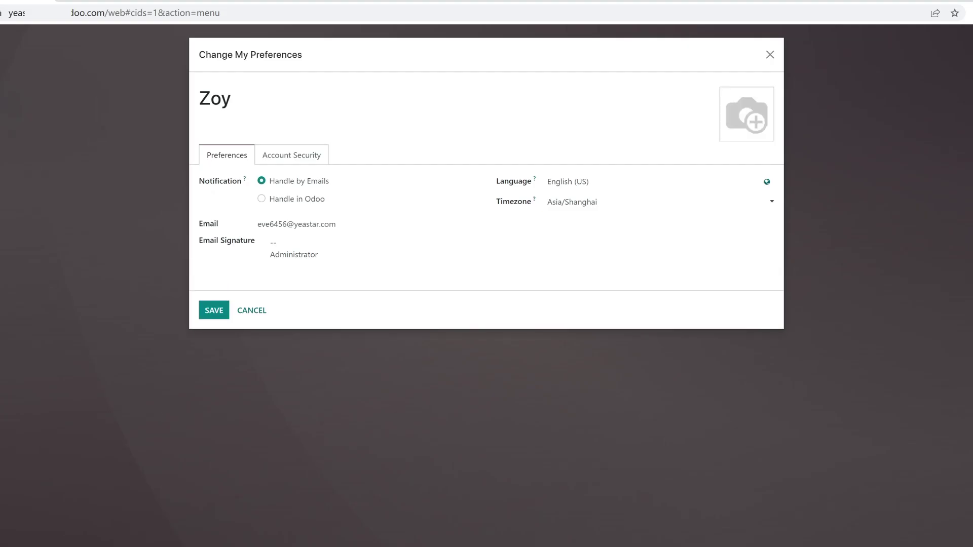
{"action": "left_click", "coordinate": [311, 157]}
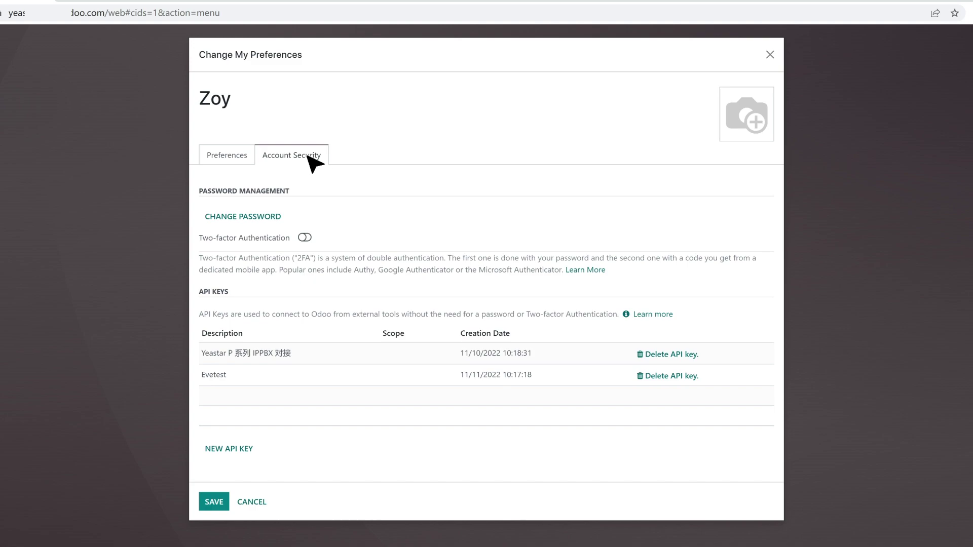
- Create an API key described 'Integration with Yeastar PBX' and copy the generated key
{"action": "left_click", "coordinate": [252, 455]}
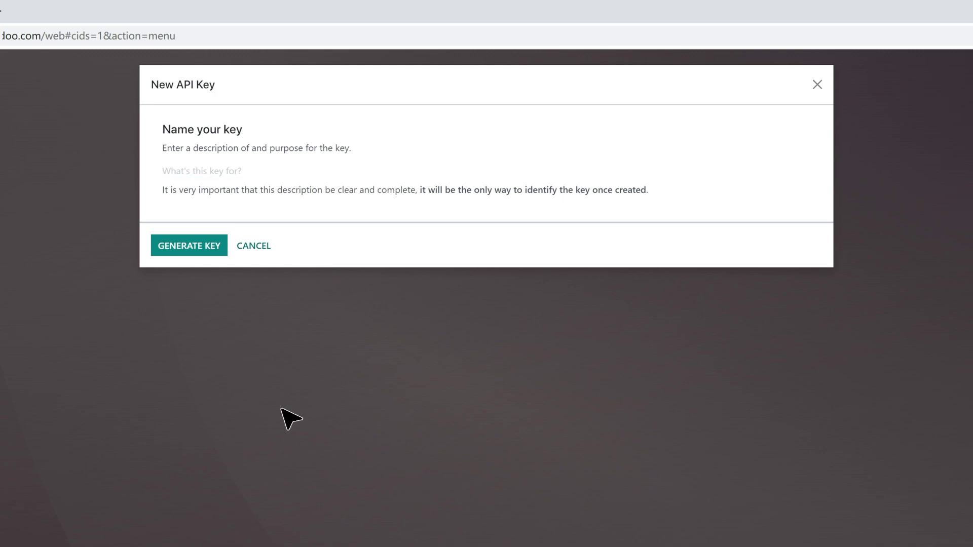
{"action": "left_click", "coordinate": [284, 169]}
{"action": "type", "text": "Integration with Yeastar PBX"}
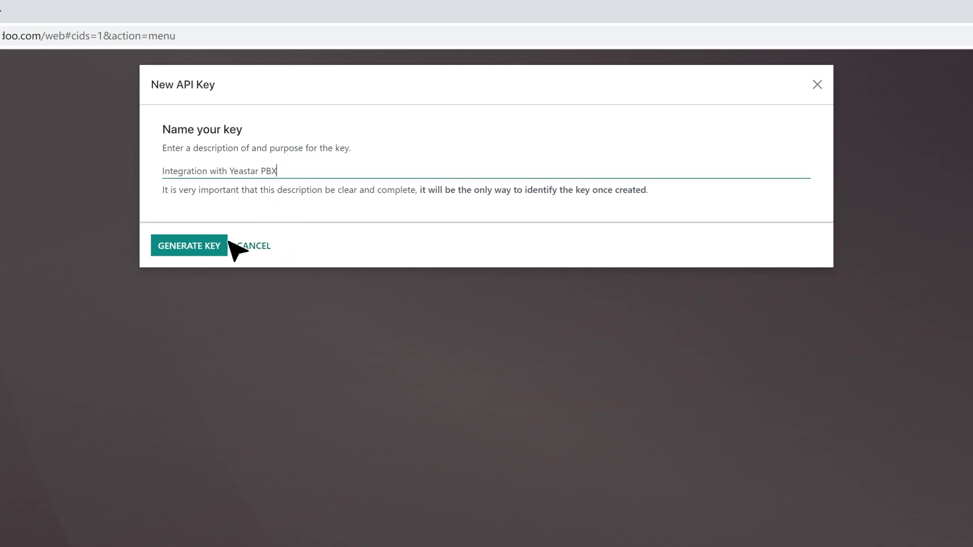
{"action": "left_click", "coordinate": [223, 247]}
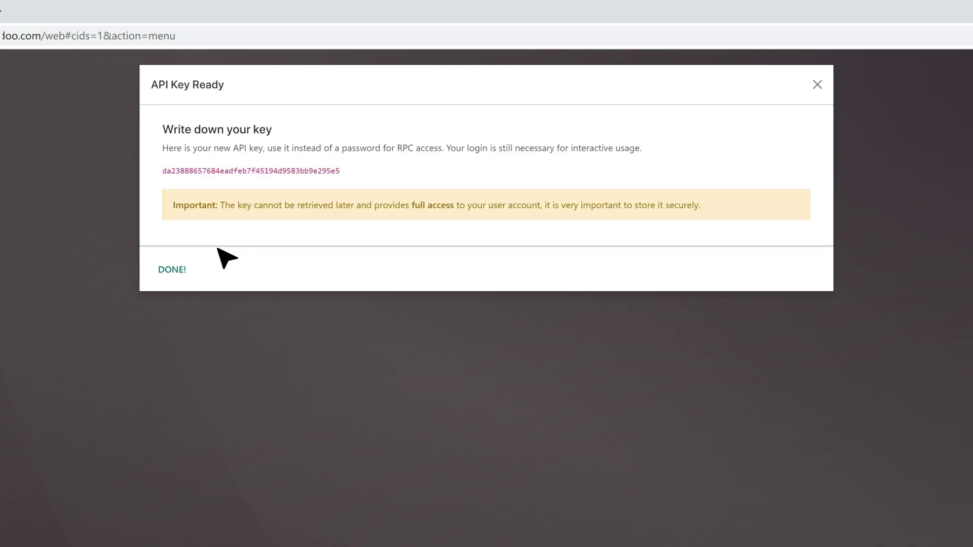
{"action": "left_click_drag", "start_coordinate": [161, 171], "coordinate": [361, 170]}
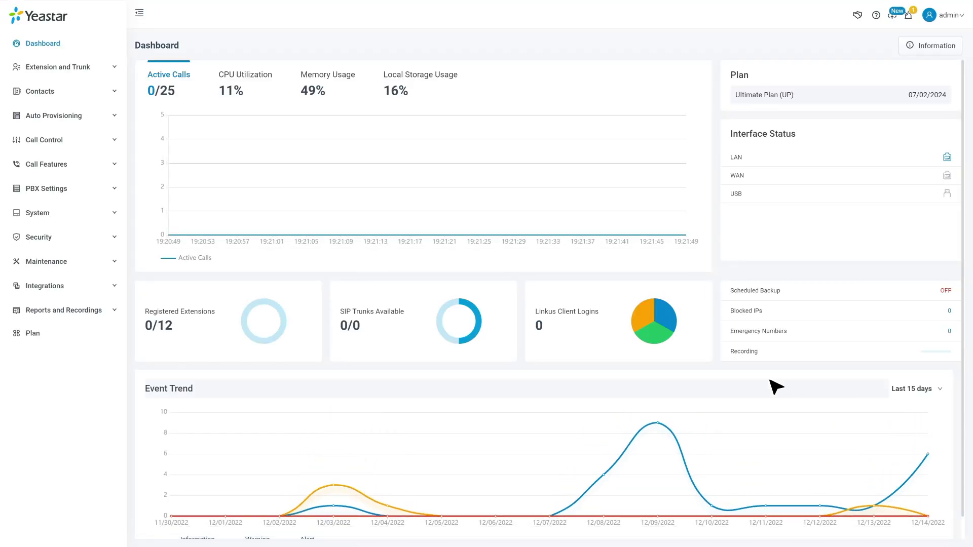
- Expand Integrations in the PBX sidebar and show the CRM integration page
{"action": "left_click", "coordinate": [116, 288]}
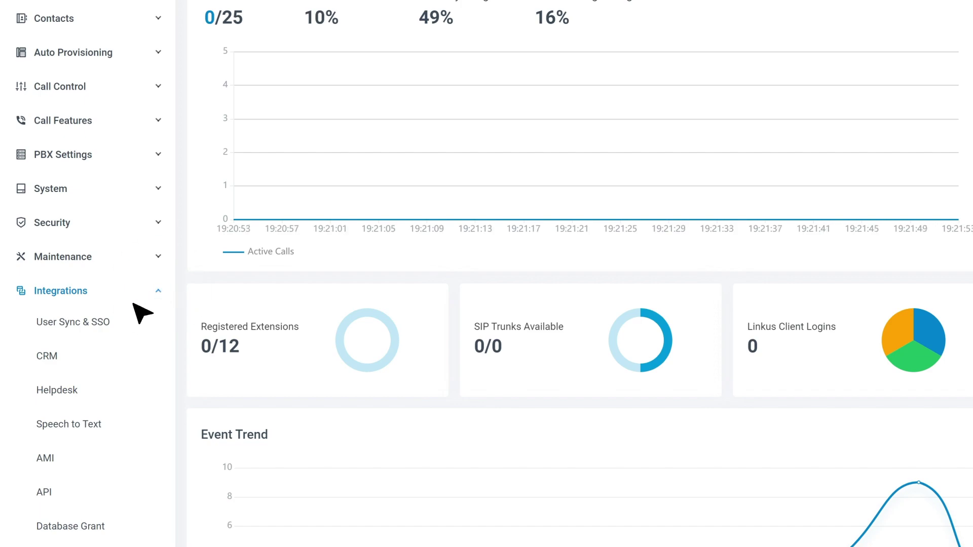
{"action": "left_click", "coordinate": [81, 361]}
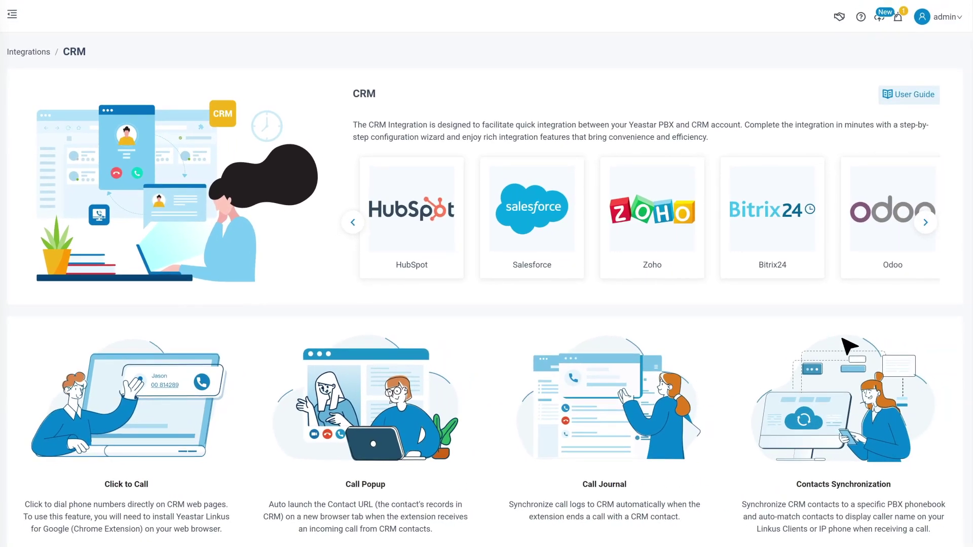
- Choose Odoo and enter the copied Odoo URL, database yeastardemo and the admin login
{"action": "left_click", "coordinate": [879, 270]}
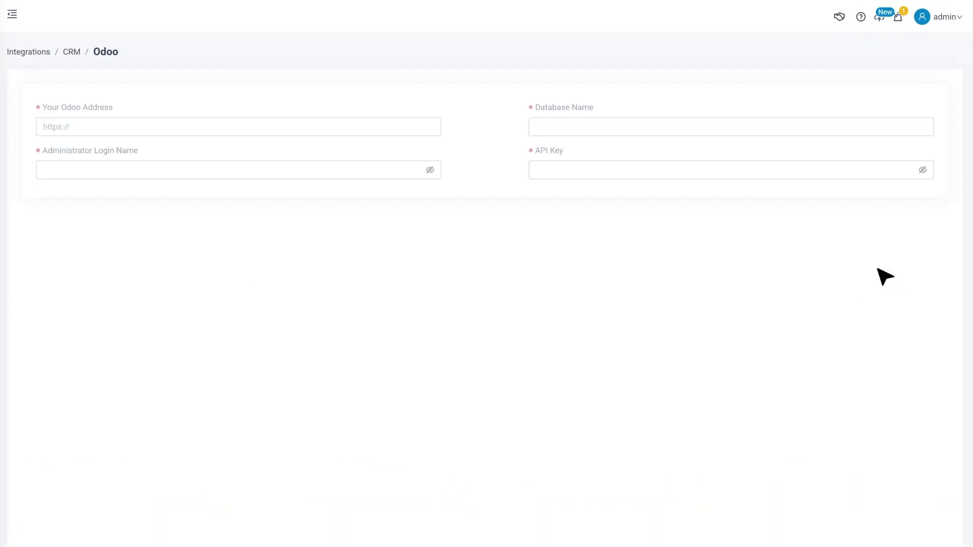
{"action": "left_click", "coordinate": [240, 126]}
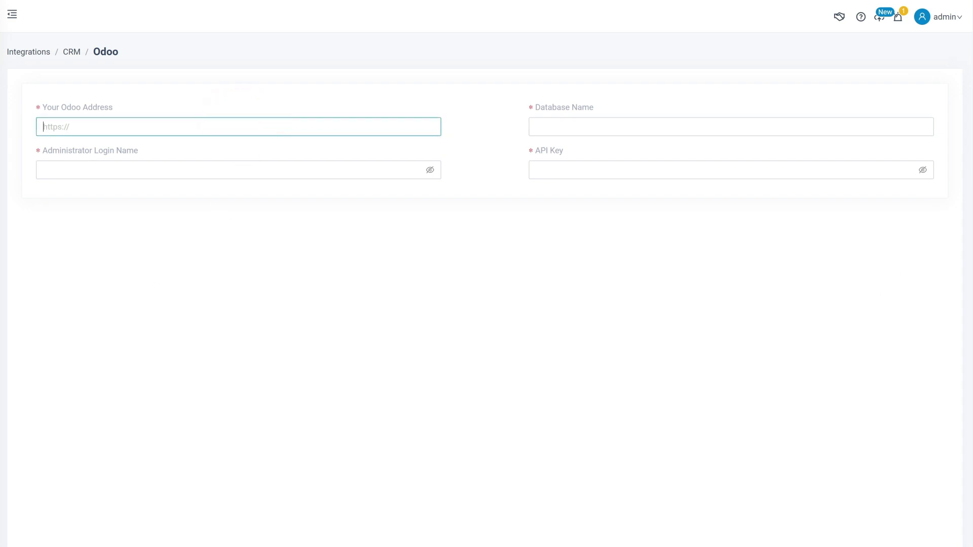
{"action": "key", "text": "ctrl+v"}
{"action": "left_click", "coordinate": [684, 126]}
{"action": "type", "text": "yeastardemo"}
{"action": "left_click", "coordinate": [314, 168]}
{"action": "key", "text": "ctrl+v"}
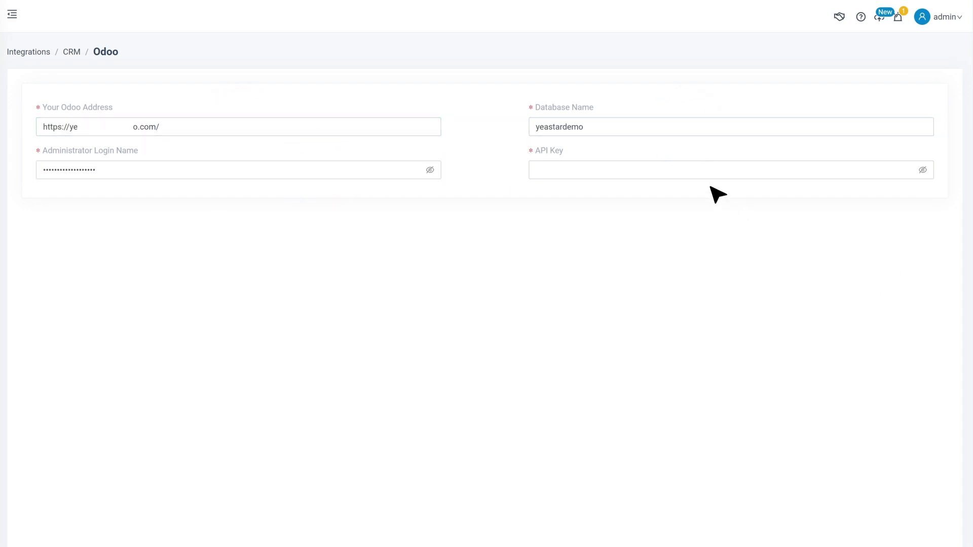
- Paste the Odoo API key and save, getting a Connected authentication status
{"action": "left_click", "coordinate": [752, 169]}
{"action": "key", "text": "ctrl+v"}
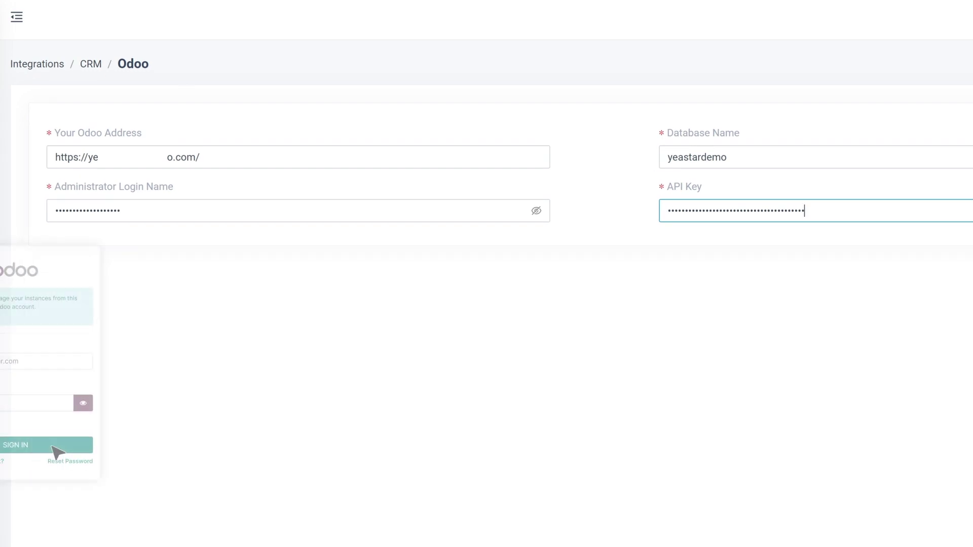
{"action": "left_click", "coordinate": [941, 272]}
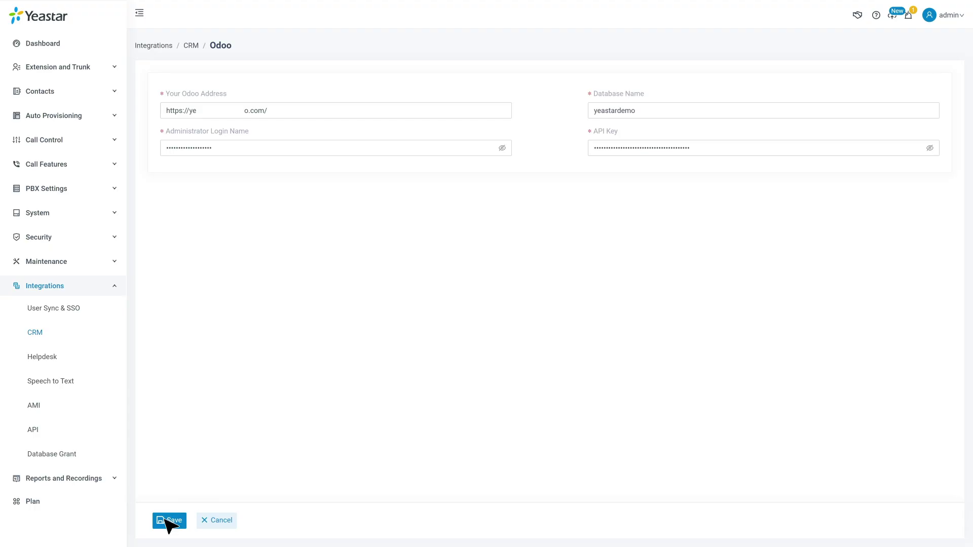
{"action": "left_click", "coordinate": [169, 525]}
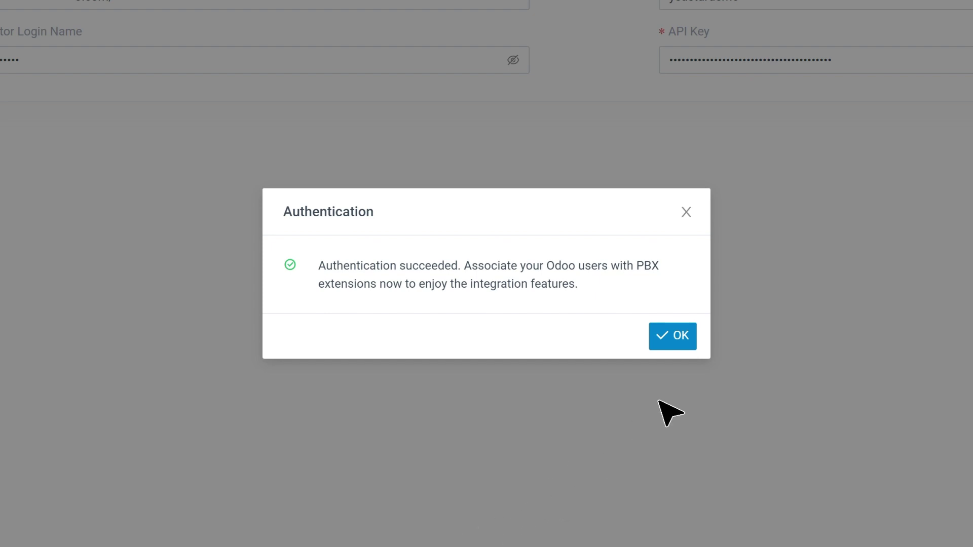
{"action": "left_click", "coordinate": [674, 336]}
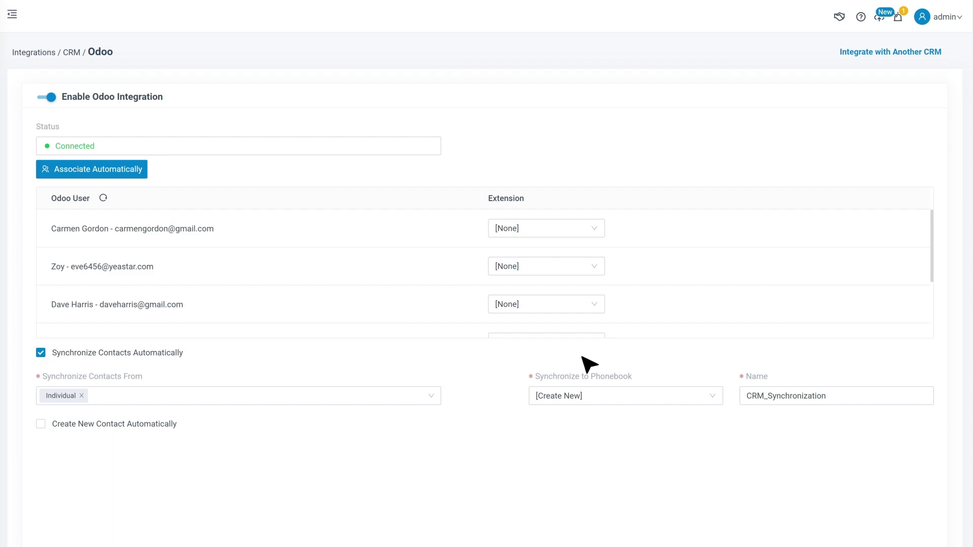
- Assign extension 1009 to the first Odoo user
{"action": "mouse_move", "coordinate": [931, 246]}
{"action": "left_mouse_down"}
{"action": "mouse_move", "coordinate": [928, 304]}
{"action": "mouse_move", "coordinate": [935, 232]}
{"action": "left_mouse_up"}
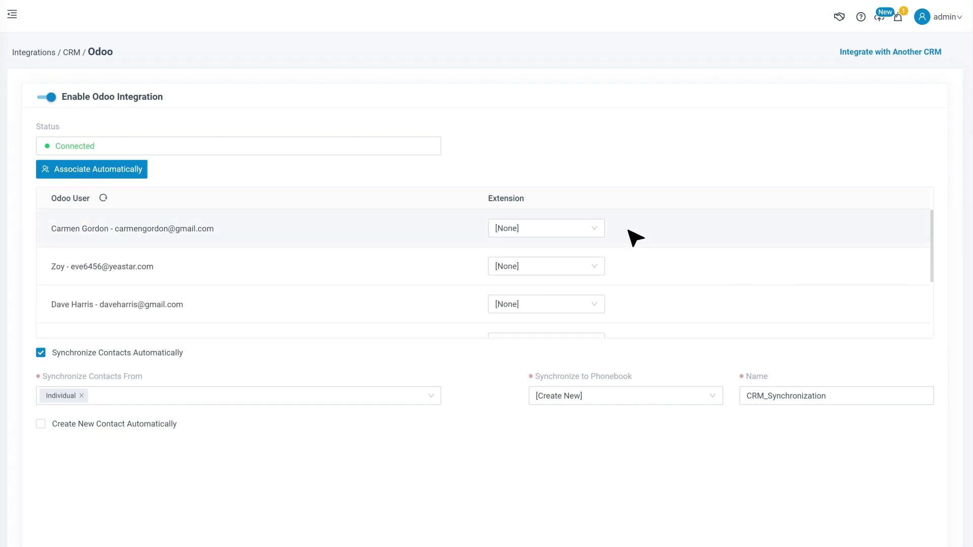
{"action": "left_click", "coordinate": [595, 229]}
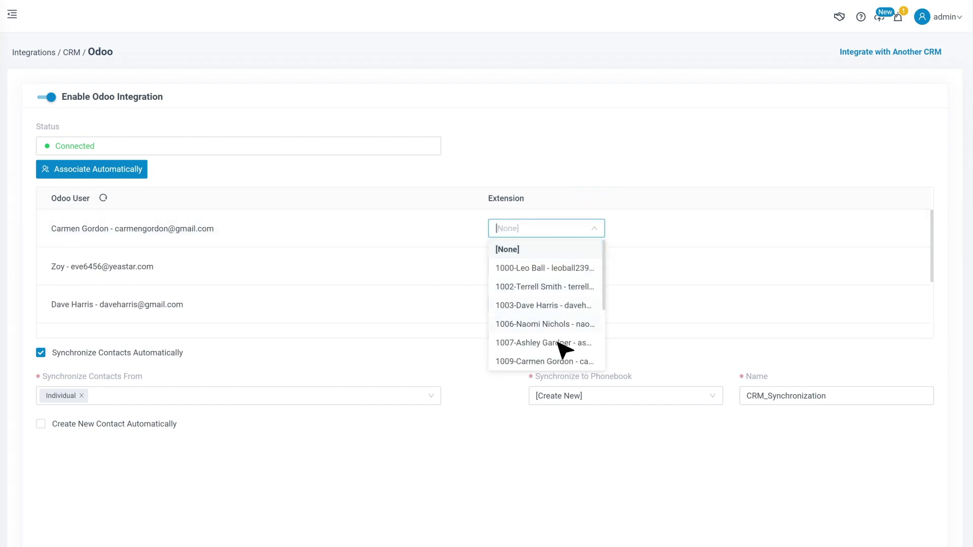
{"action": "left_click", "coordinate": [556, 362]}
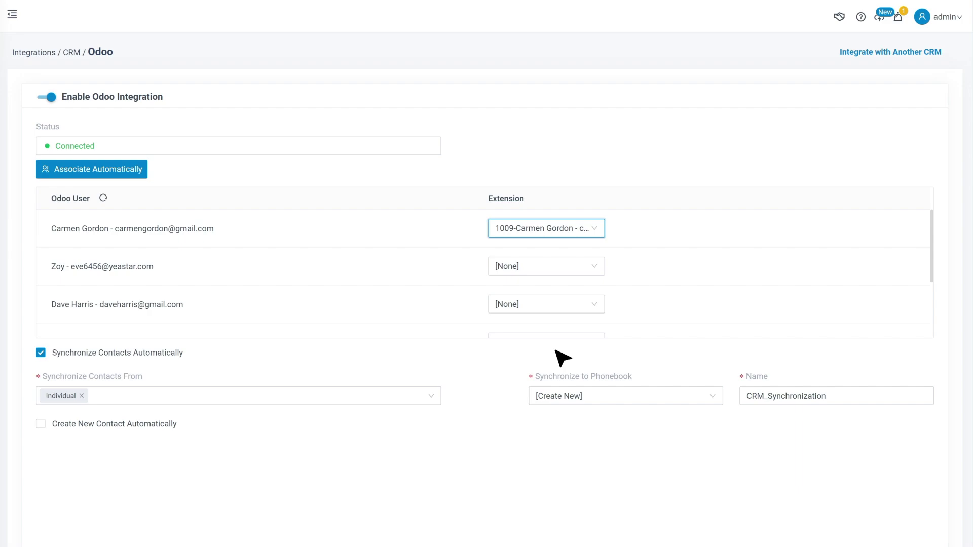
- Auto-associate the remaining Odoo users with extensions by email
{"action": "left_click", "coordinate": [128, 169]}
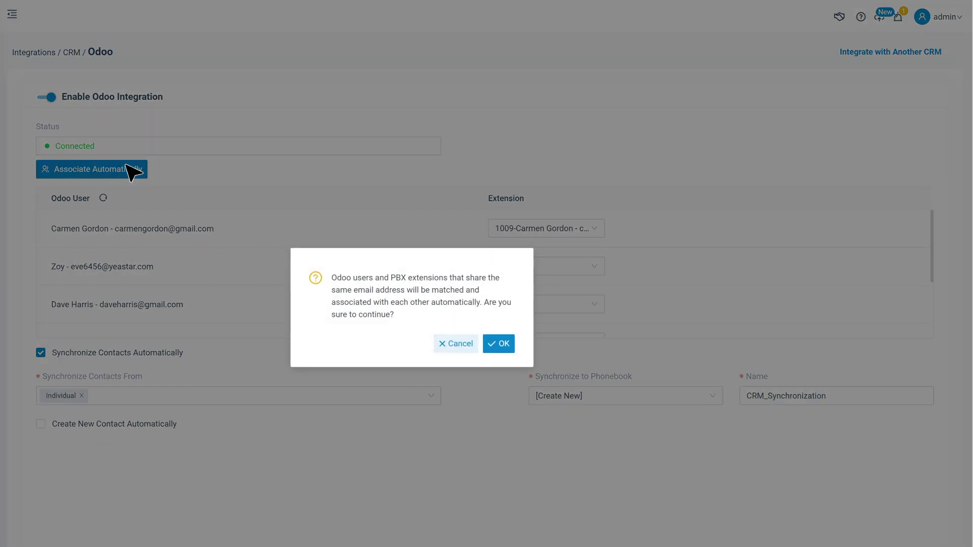
{"action": "left_click", "coordinate": [499, 345]}
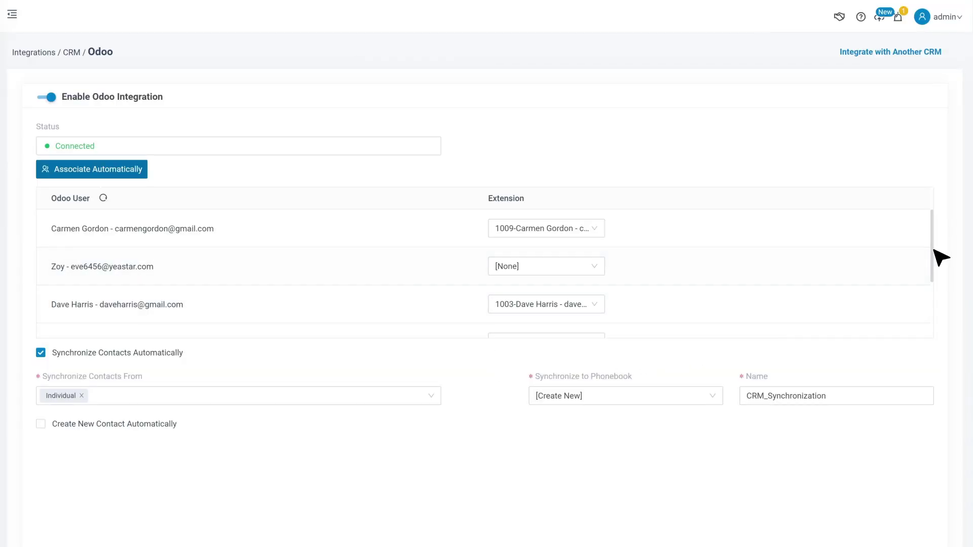
{"action": "mouse_move", "coordinate": [931, 251]}
{"action": "left_mouse_down"}
{"action": "mouse_move", "coordinate": [930, 280]}
{"action": "mouse_move", "coordinate": [935, 238]}
{"action": "left_mouse_up"}
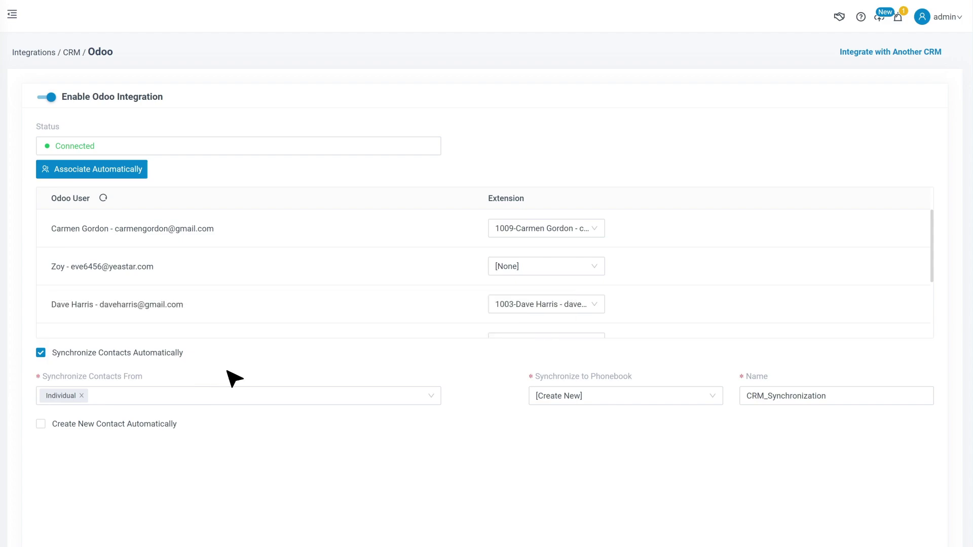
- Add Leads and Company alongside Individual as contact sync sources
{"action": "left_click", "coordinate": [434, 401]}
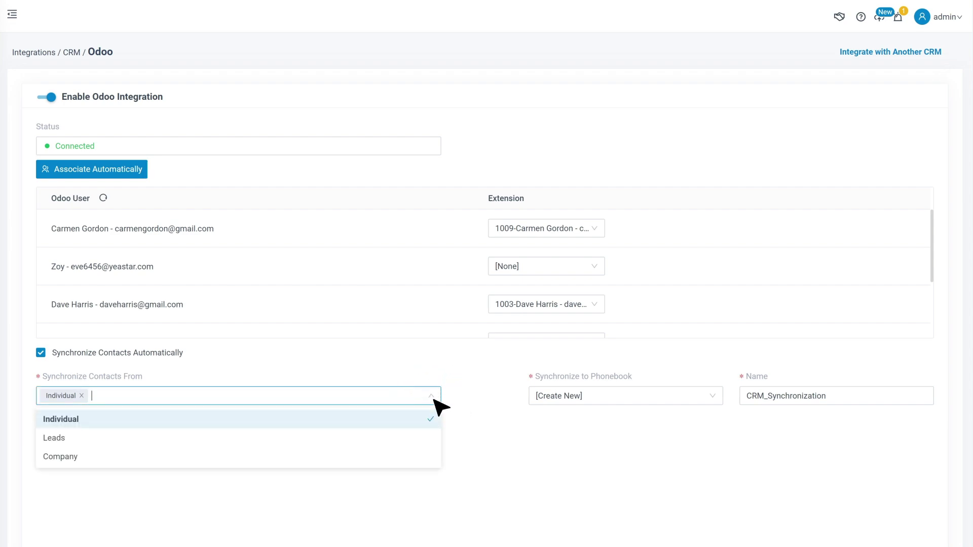
{"action": "left_click", "coordinate": [412, 437]}
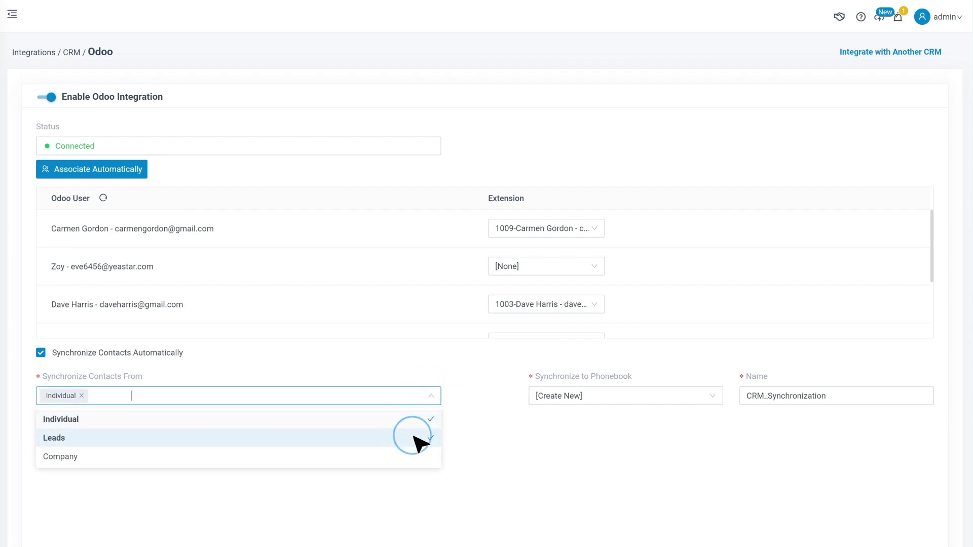
{"action": "left_click", "coordinate": [405, 461]}
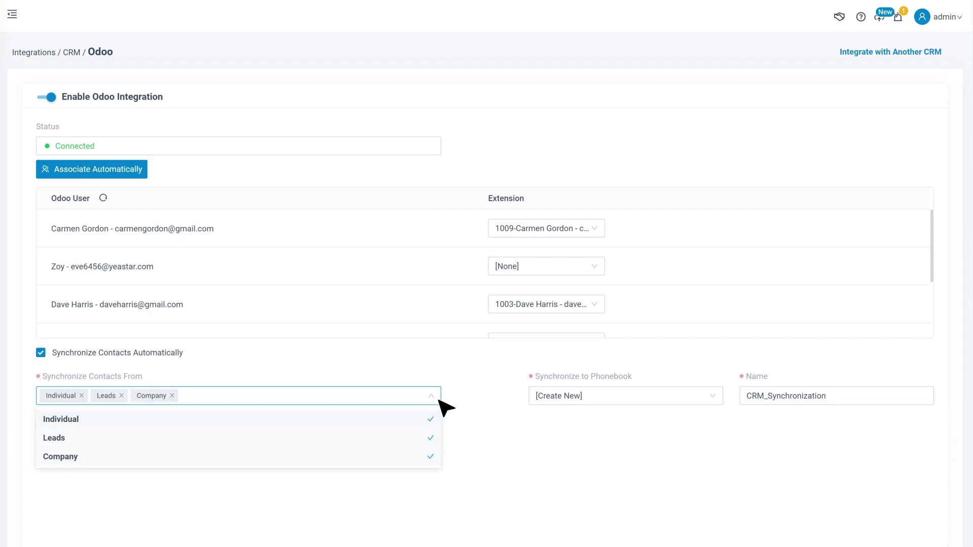
{"action": "left_click", "coordinate": [433, 398]}
{"action": "left_click", "coordinate": [435, 426]}
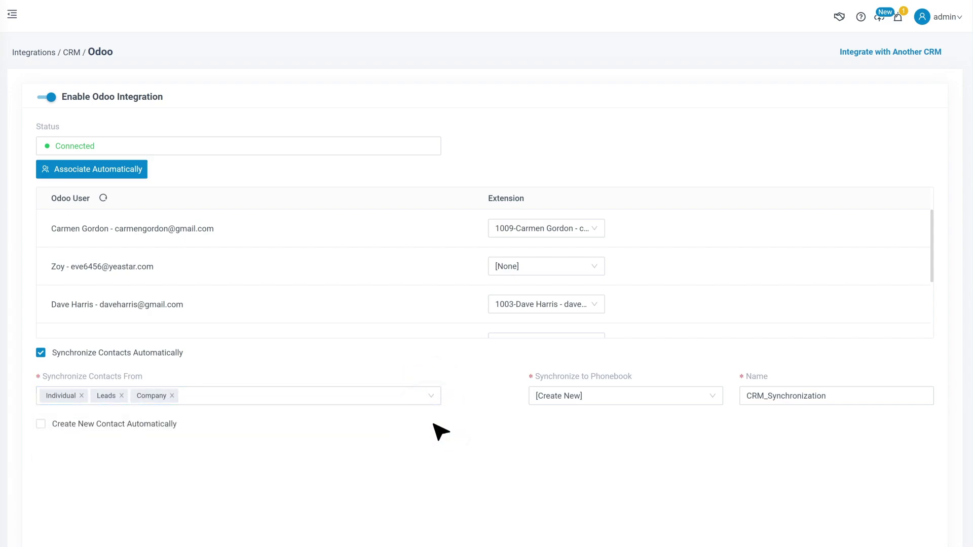
- Sync contacts into a new phonebook named CRM_Synchronization_Odoo
{"action": "left_click", "coordinate": [715, 401]}
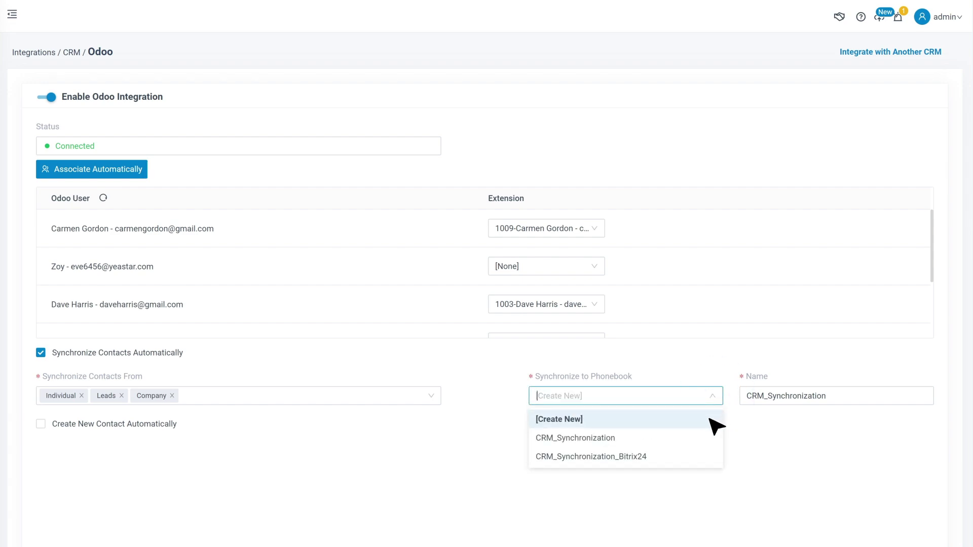
{"action": "left_click", "coordinate": [712, 423]}
{"action": "left_click", "coordinate": [831, 397]}
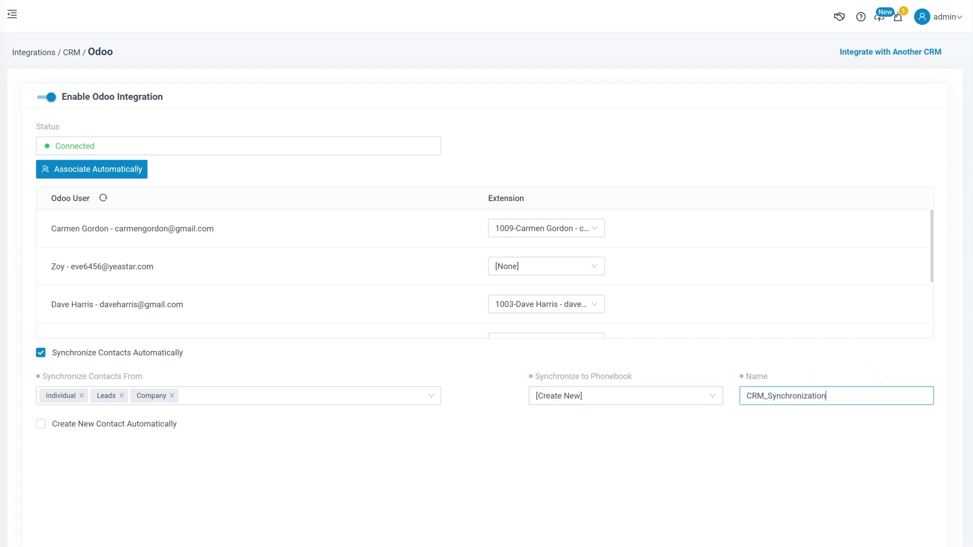
{"action": "type", "text": "_Odoo"}
{"action": "left_click", "coordinate": [872, 420]}
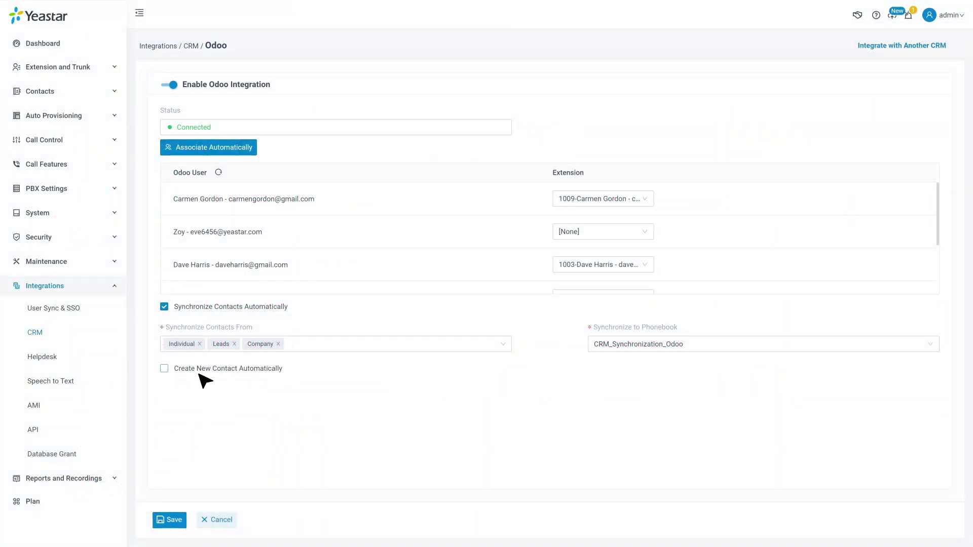
- Enable automatic Individual contact creation for Inbound and Outbound calls, and save
{"action": "left_click", "coordinate": [197, 372]}
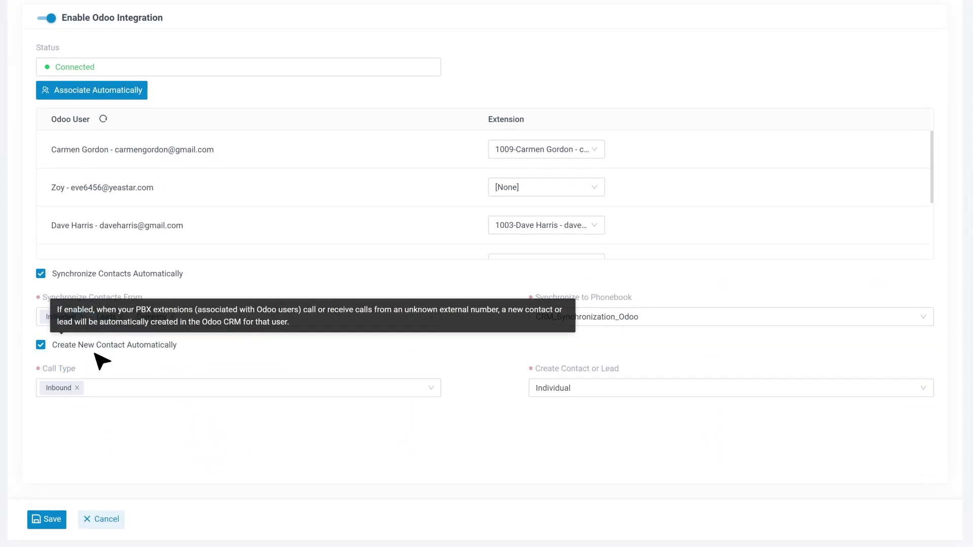
{"action": "left_click", "coordinate": [435, 388]}
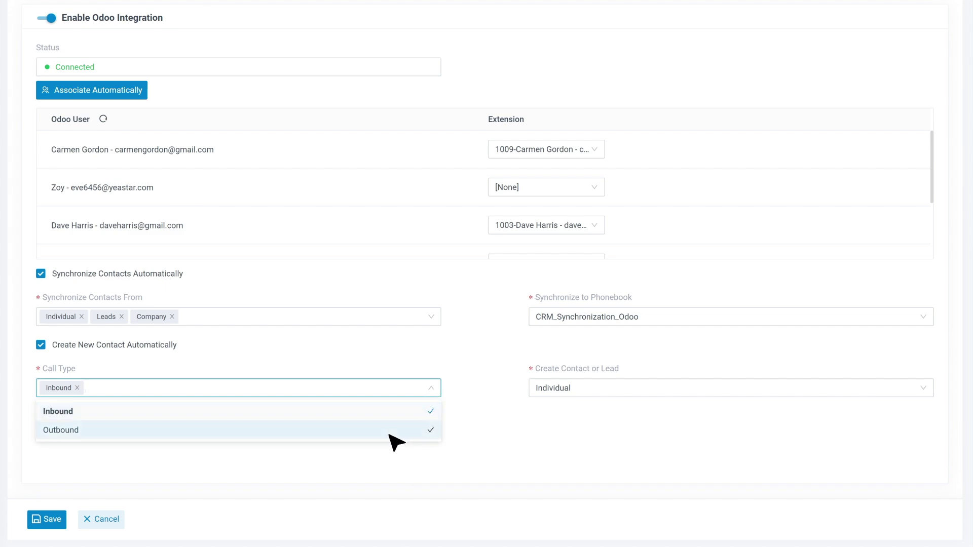
{"action": "left_click", "coordinate": [390, 431]}
{"action": "left_click", "coordinate": [433, 388]}
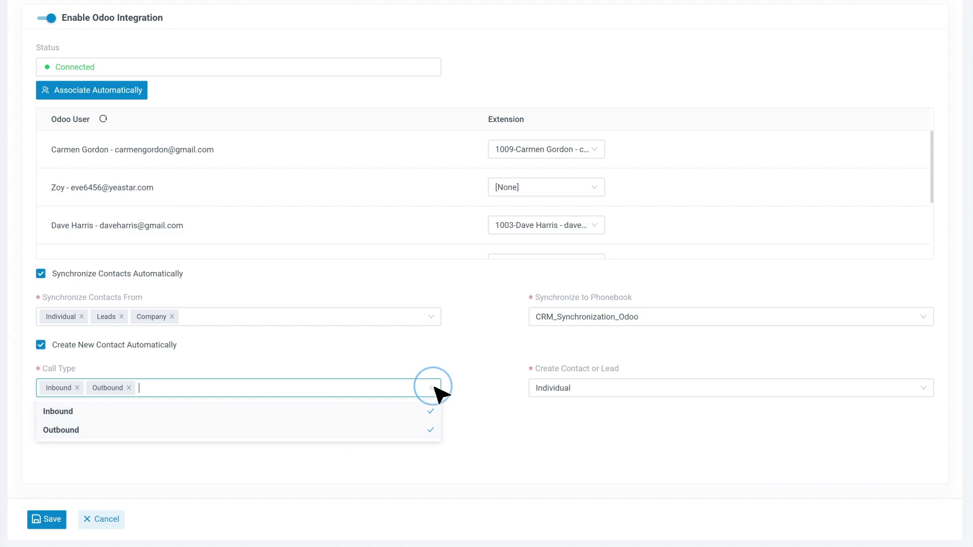
{"action": "left_click", "coordinate": [922, 389]}
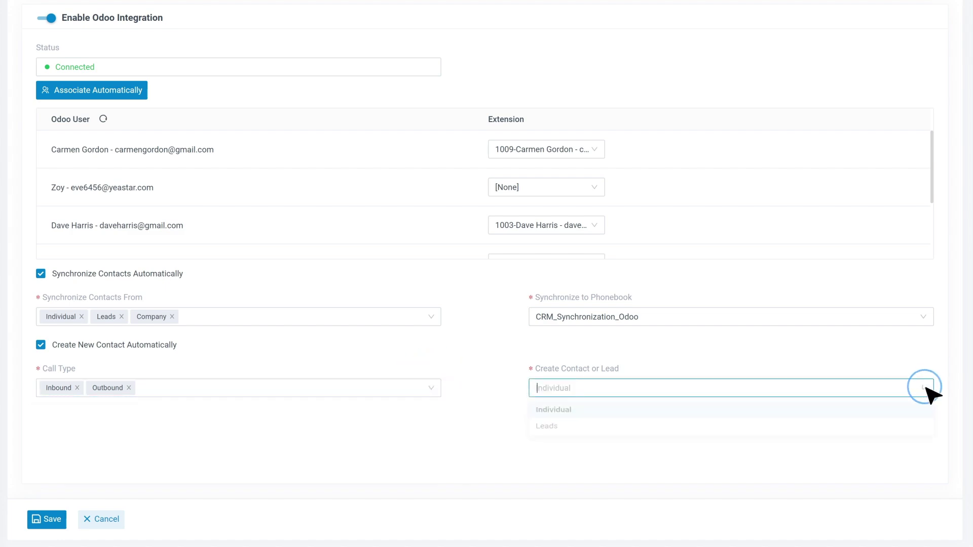
{"action": "left_click", "coordinate": [867, 413]}
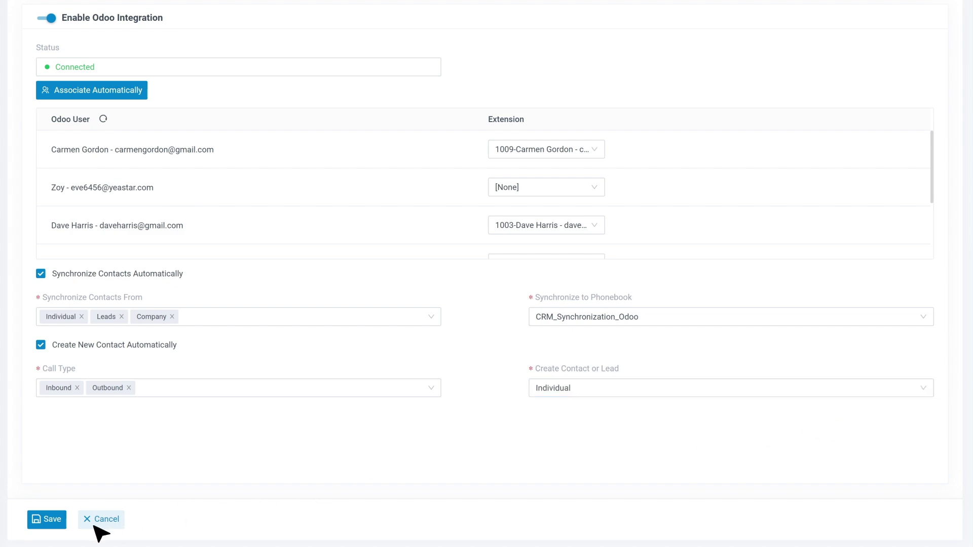
{"action": "left_click", "coordinate": [43, 521]}
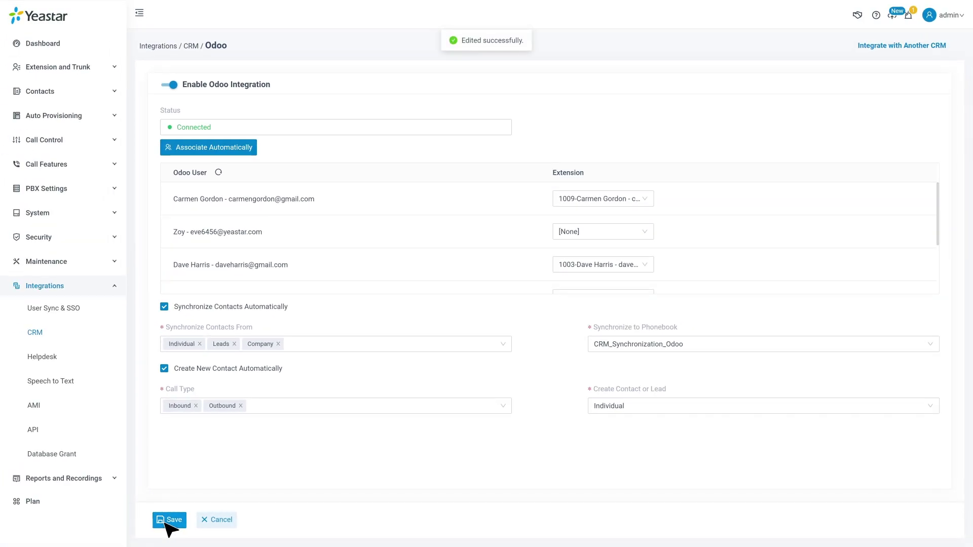